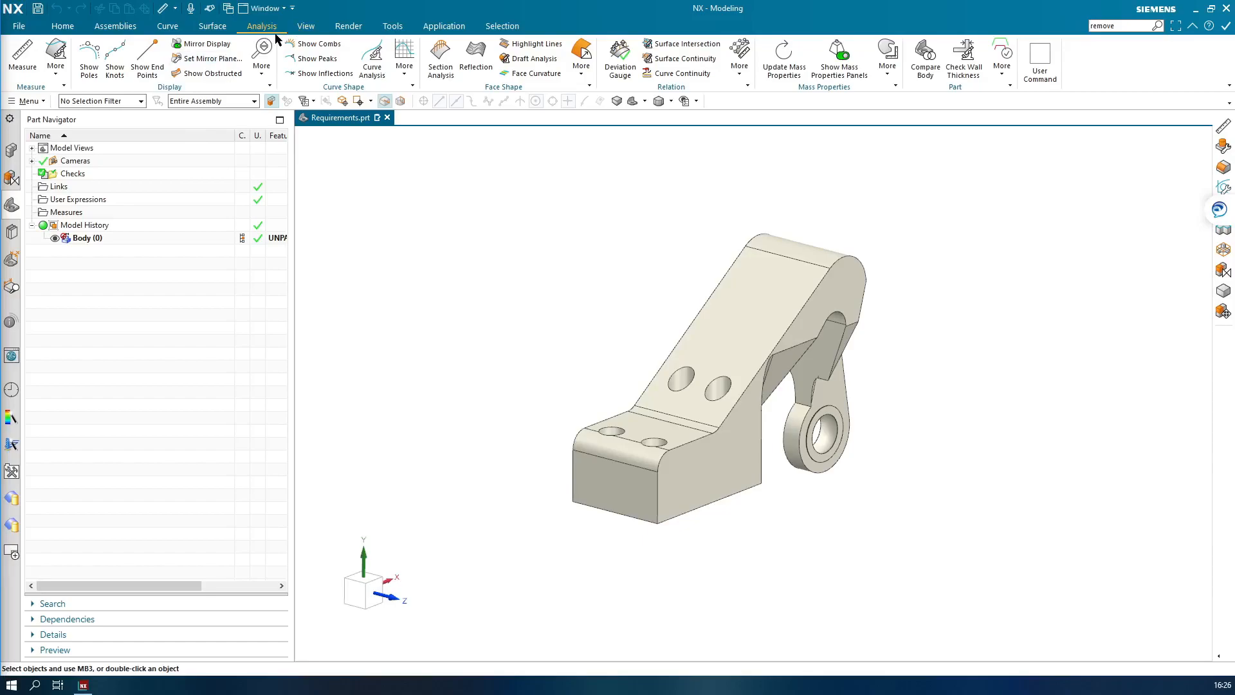
Measure the bracket's entire solid body, placing its result list clear of the upper arm.
click(21, 63)
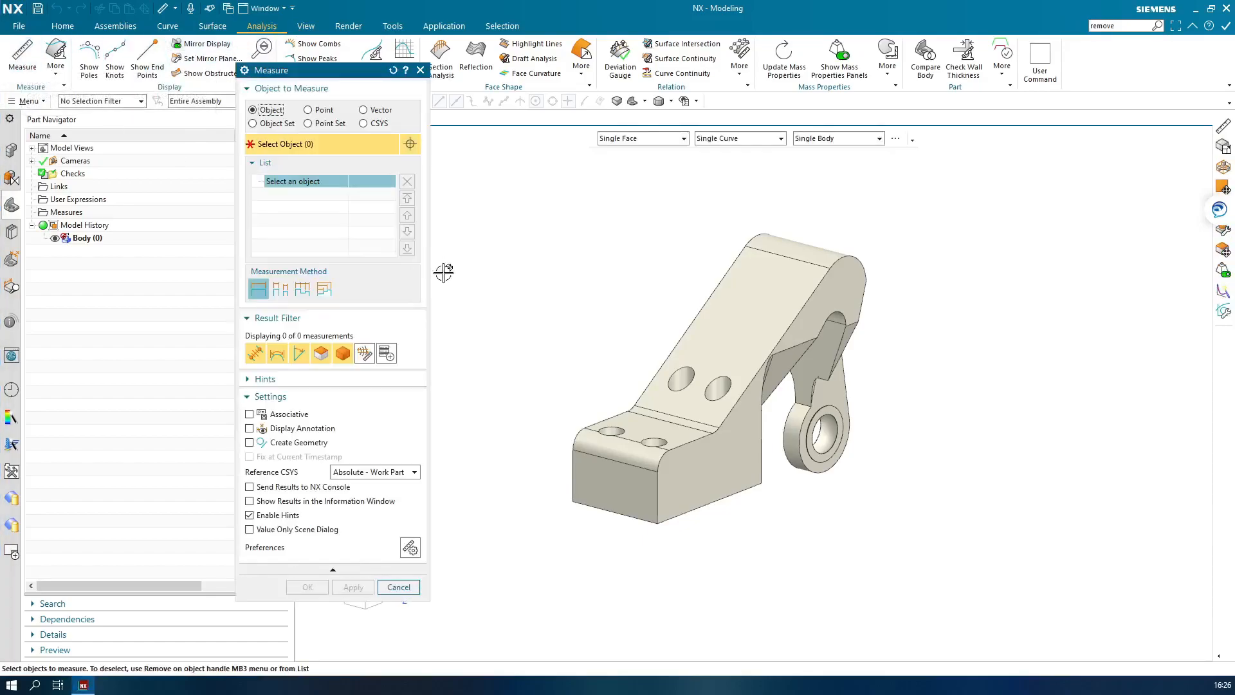
drag(351, 77, 378, 94)
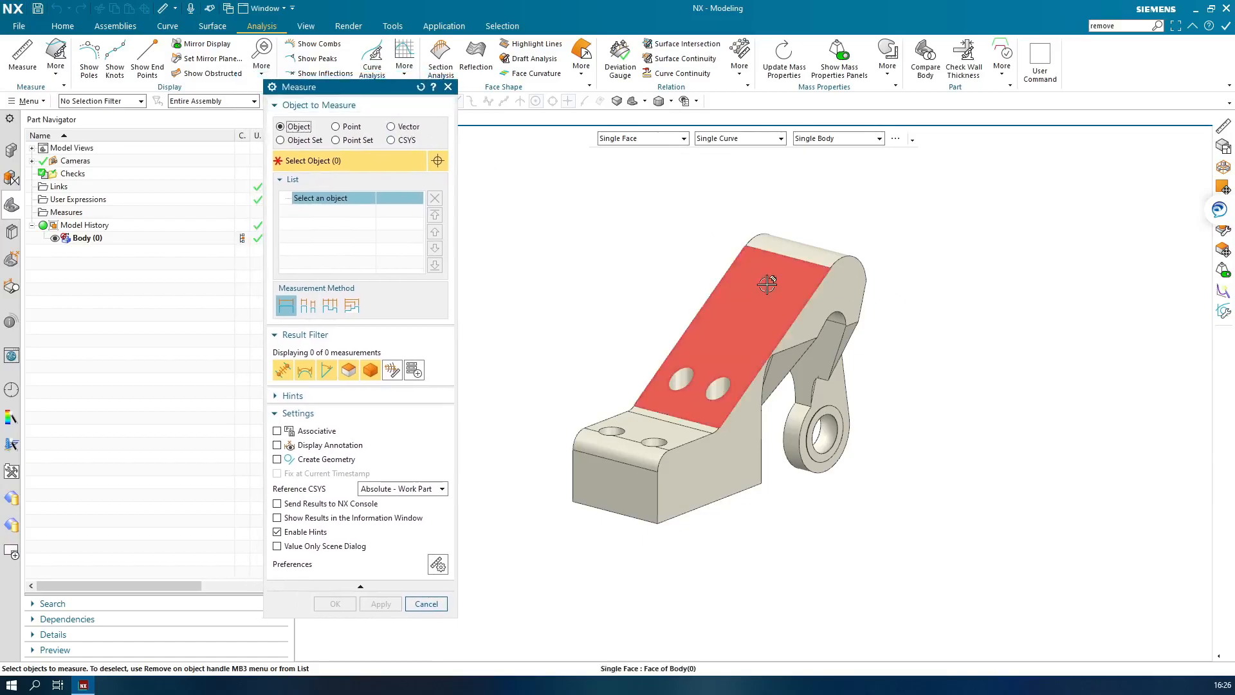
mouse_move(768, 284)
scroll(767, 284, down, 2)
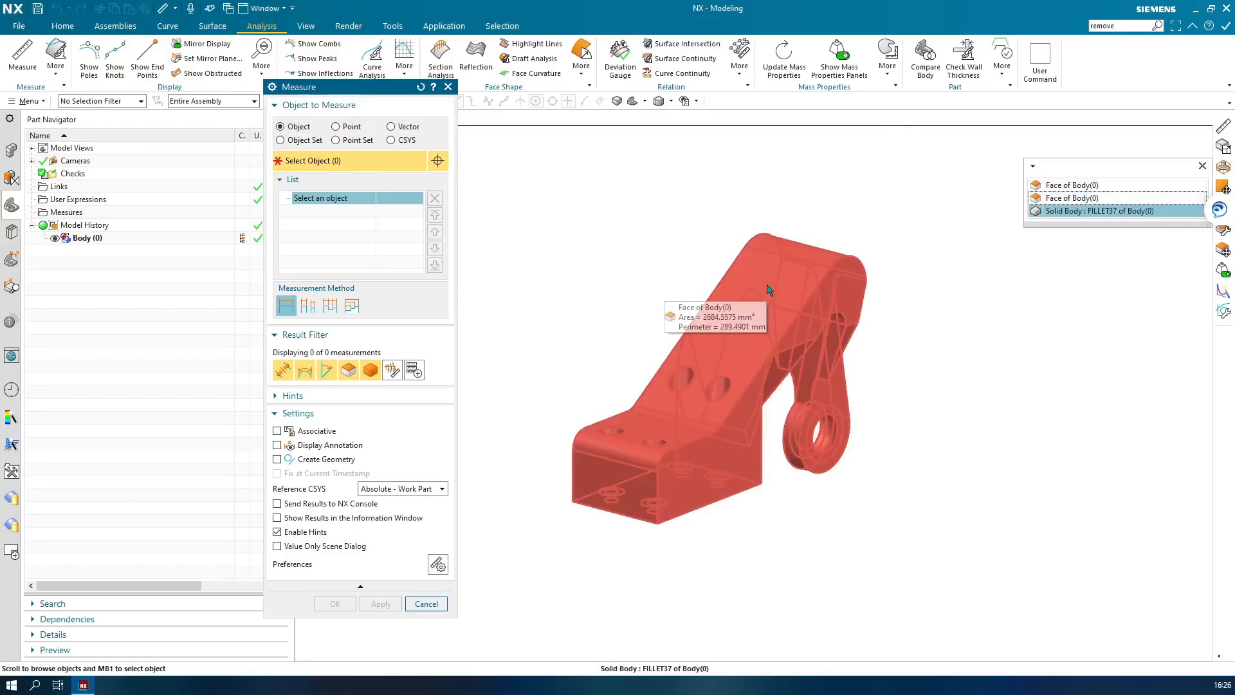
click(1097, 211)
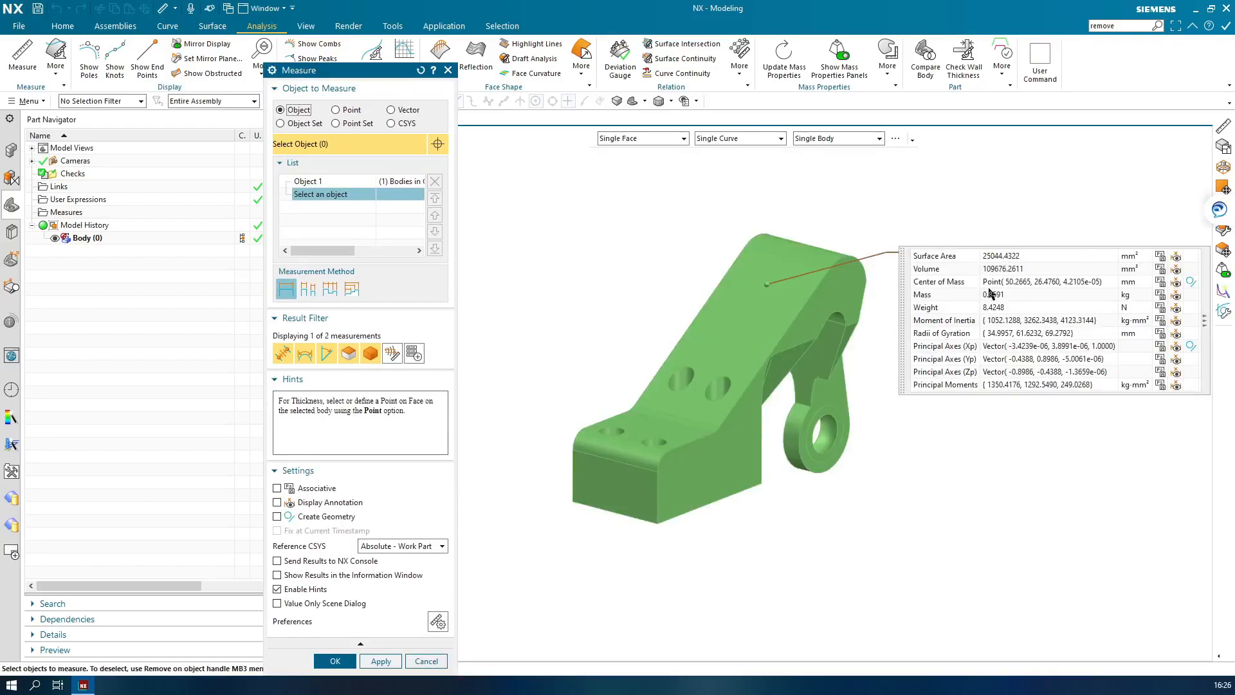
drag(907, 288, 868, 352)
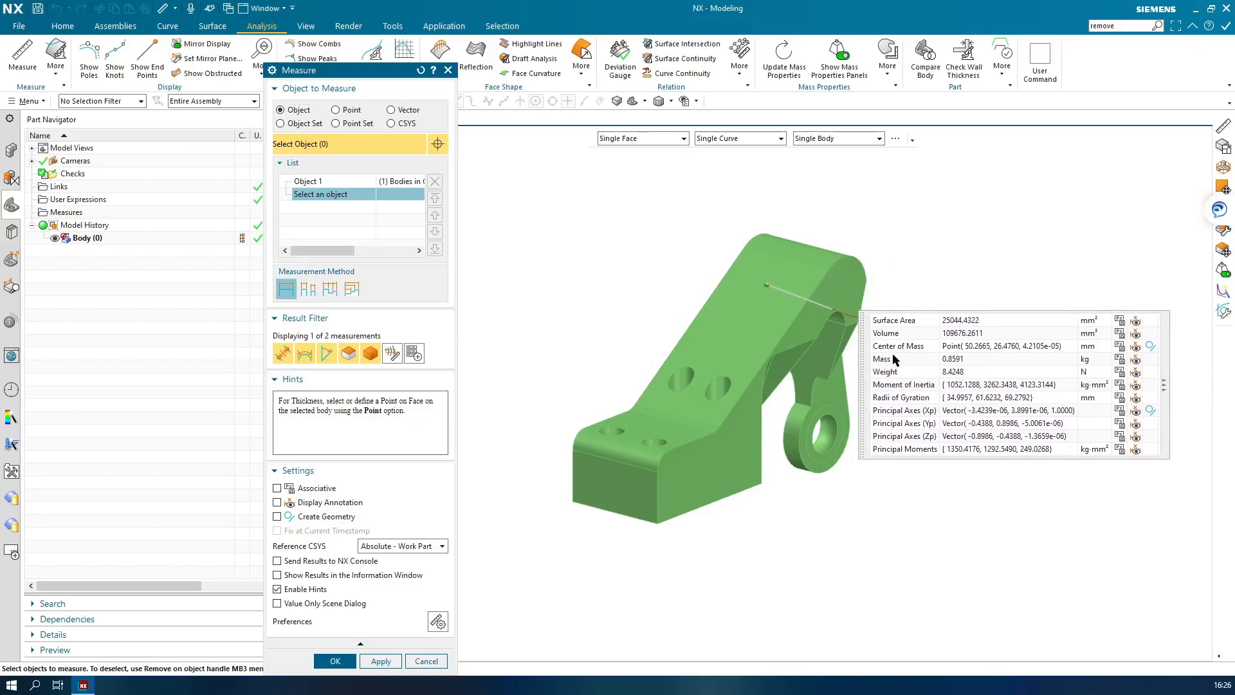
Make the mass result associative and give it a new requirement named Massa, with type Design Limit and severity Error.
click(1120, 360)
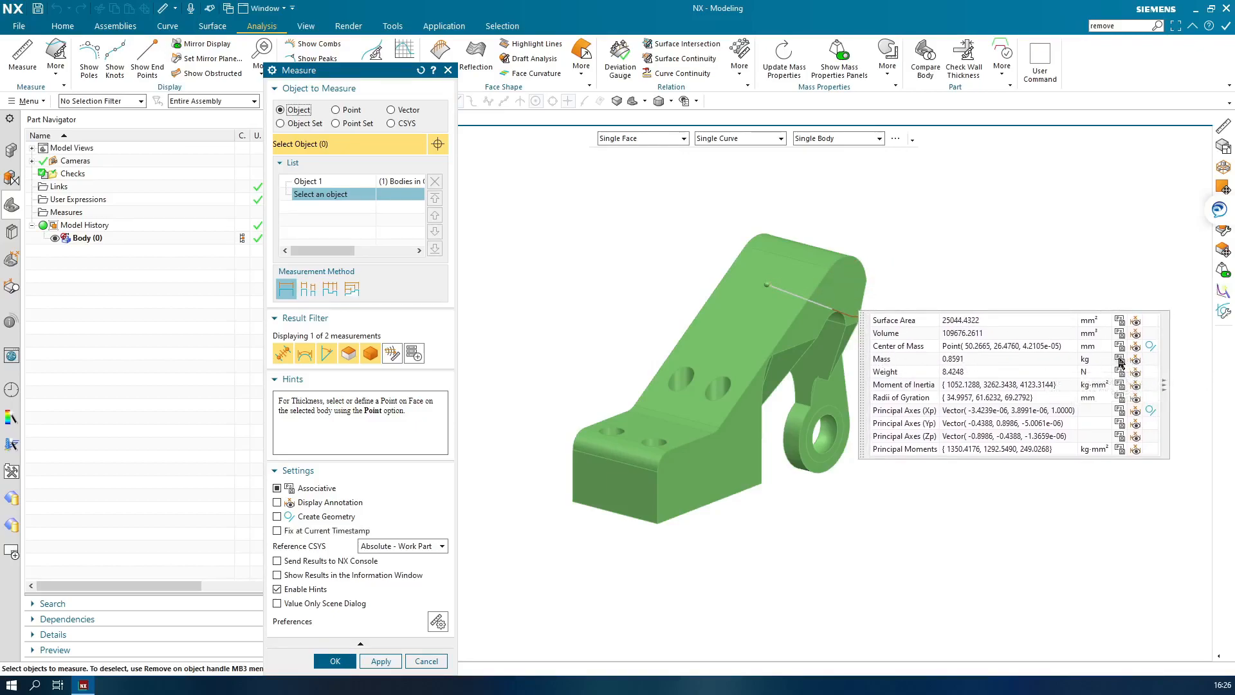
click(1166, 360)
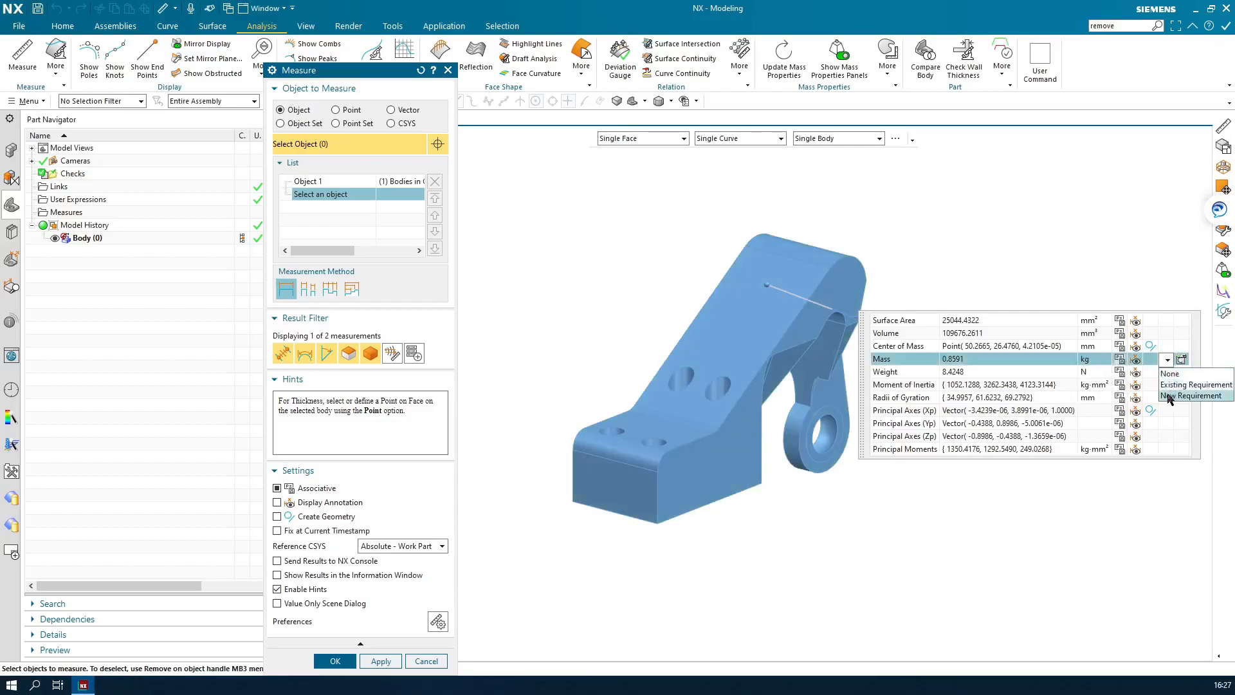
click(1170, 396)
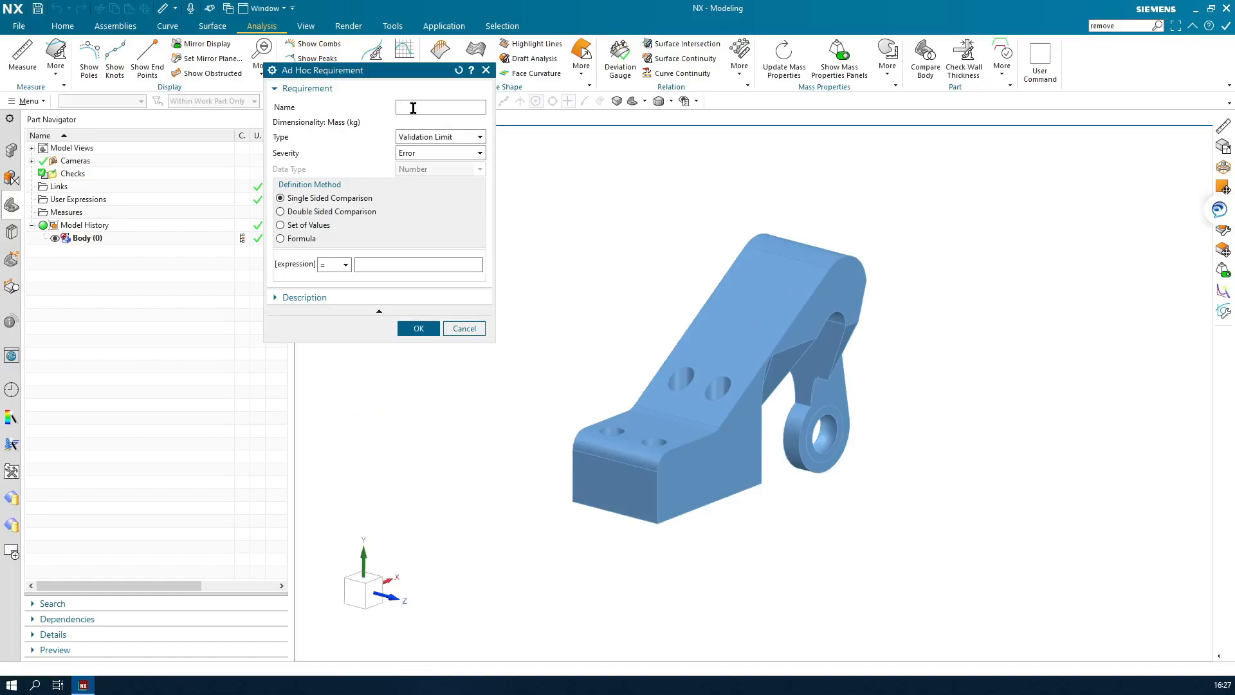
text(Massa)
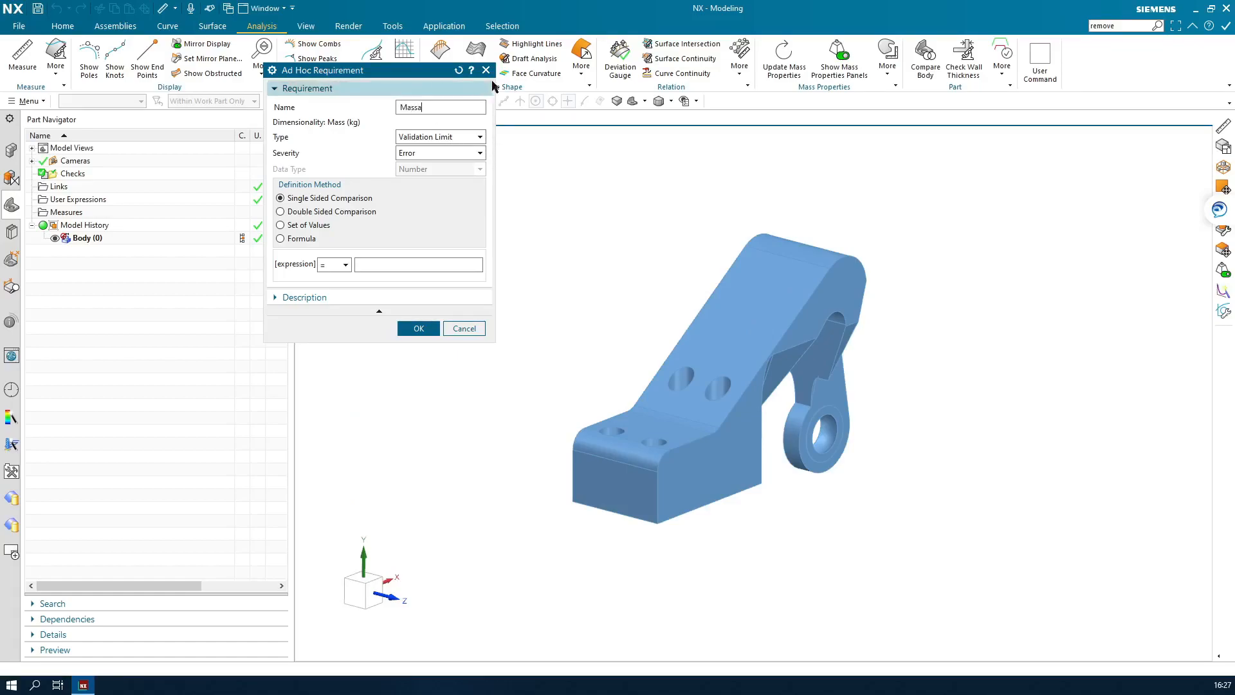
click(418, 144)
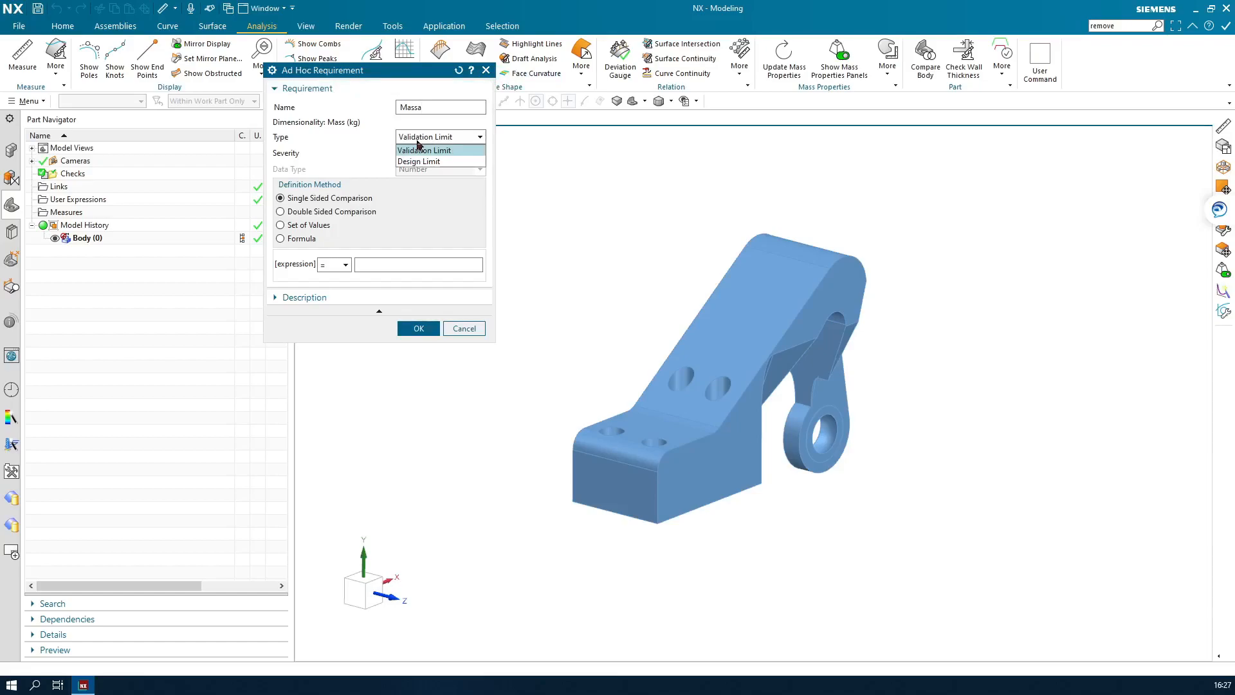
click(424, 162)
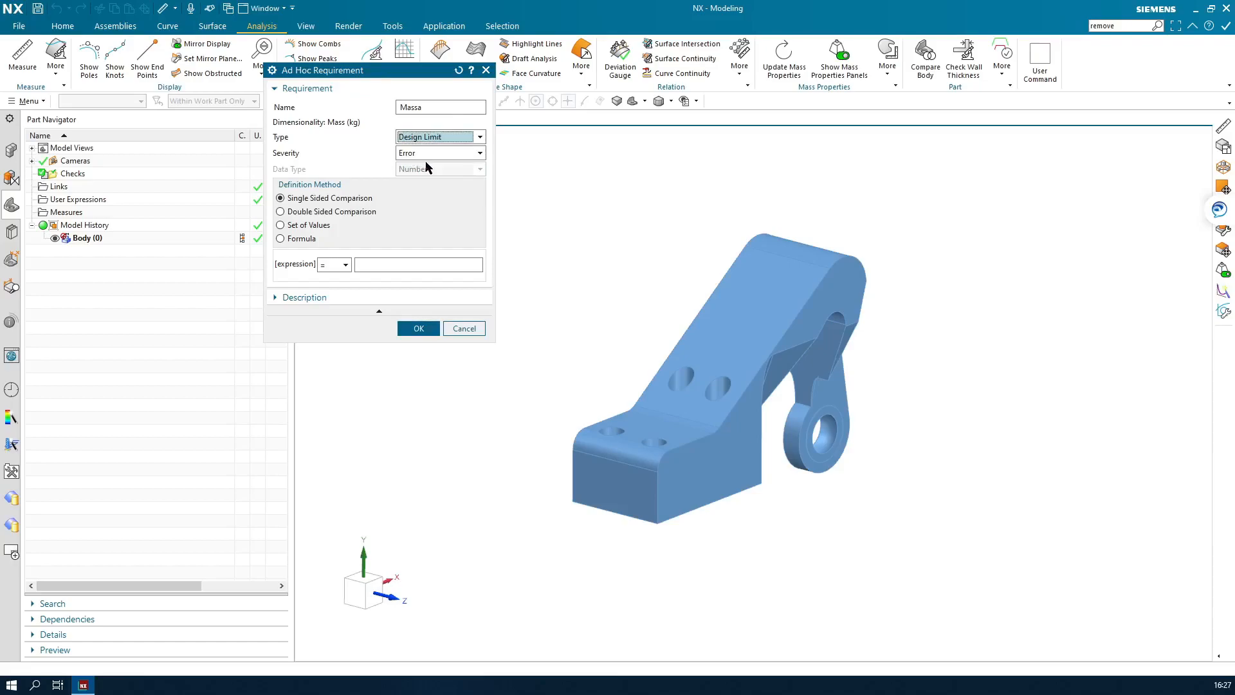
click(413, 154)
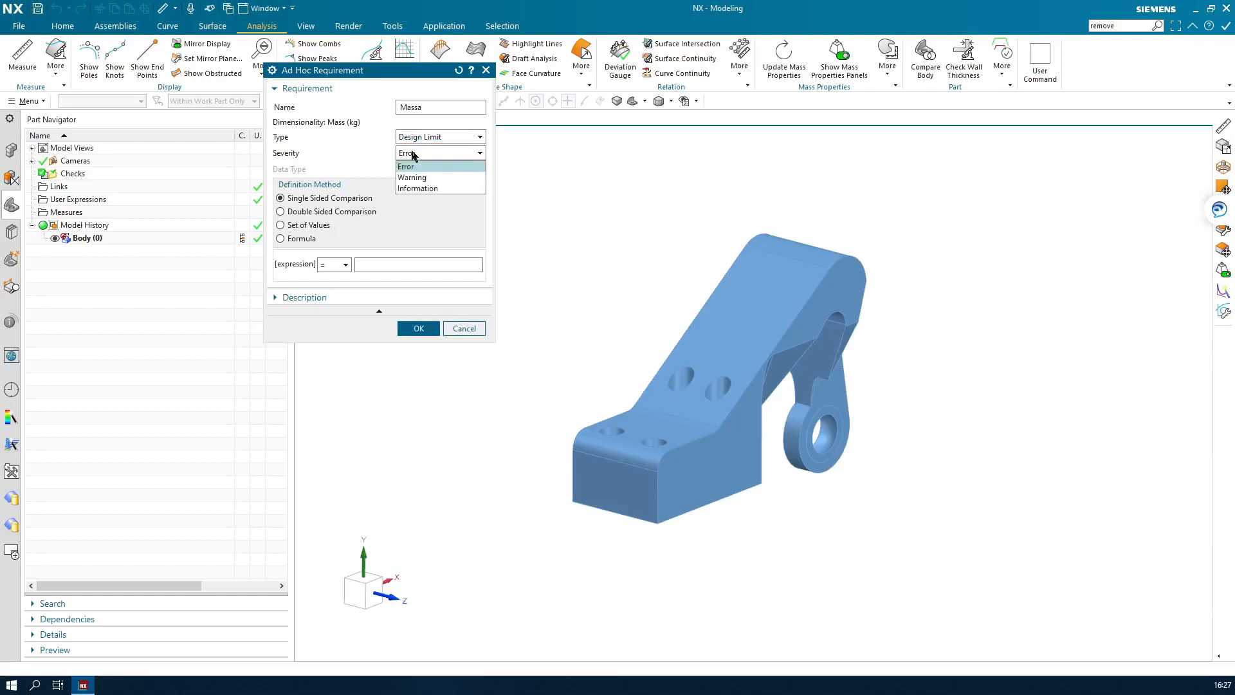
click(413, 155)
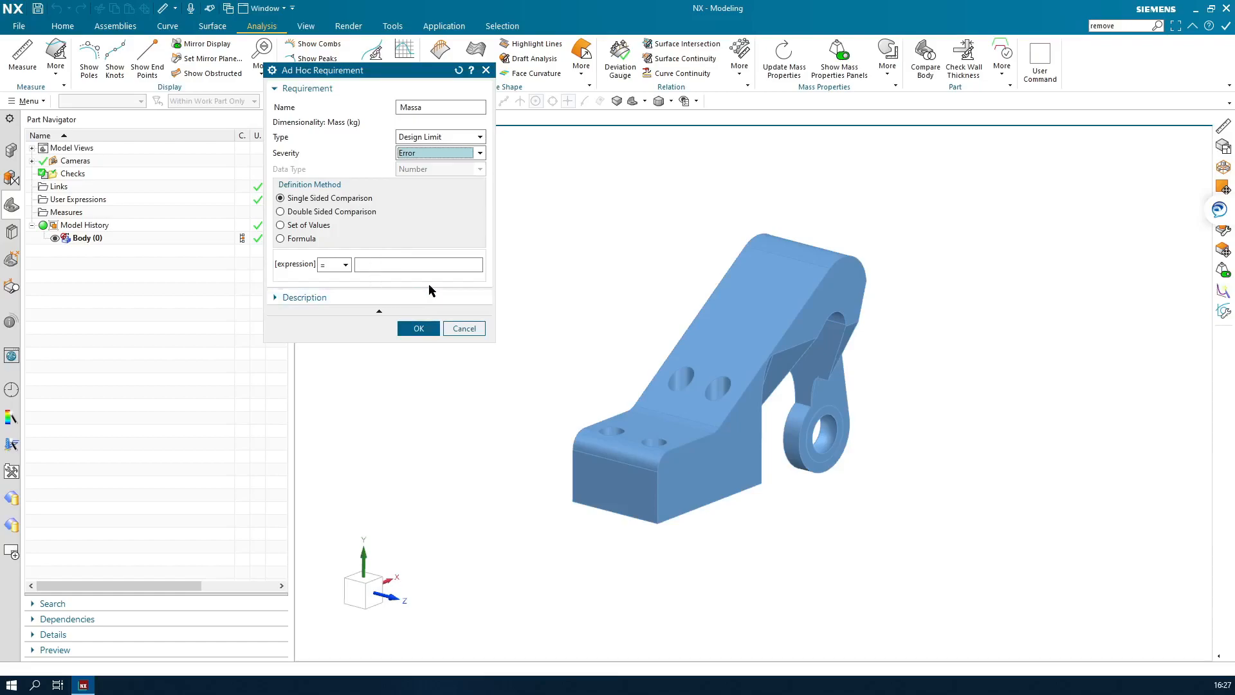
Require the mass to be less than 1 kg and complete the body measurement.
click(415, 266)
text(1)
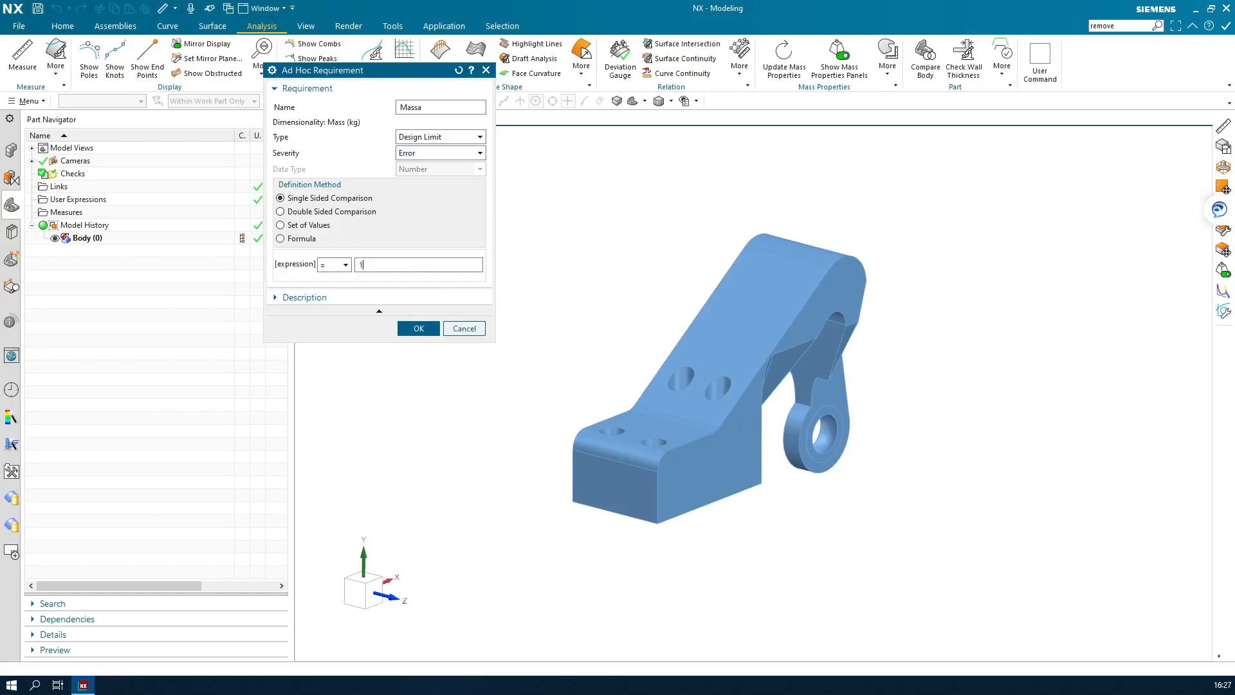
click(345, 266)
click(331, 311)
click(417, 329)
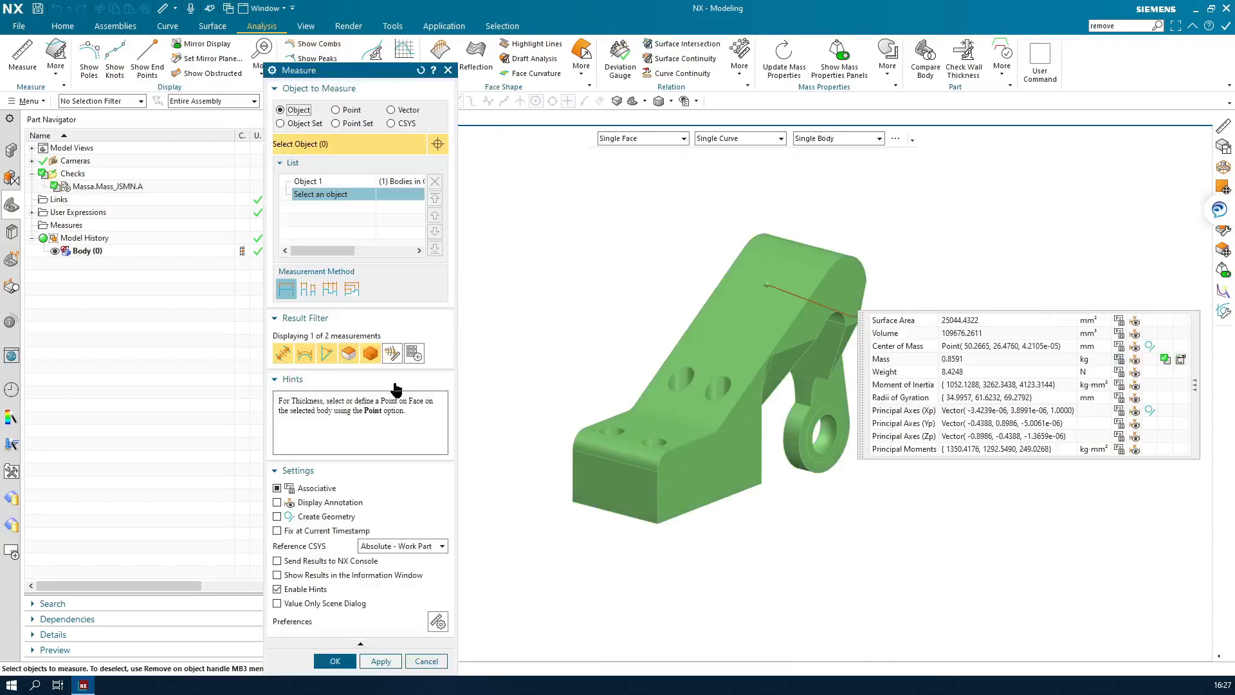
click(336, 659)
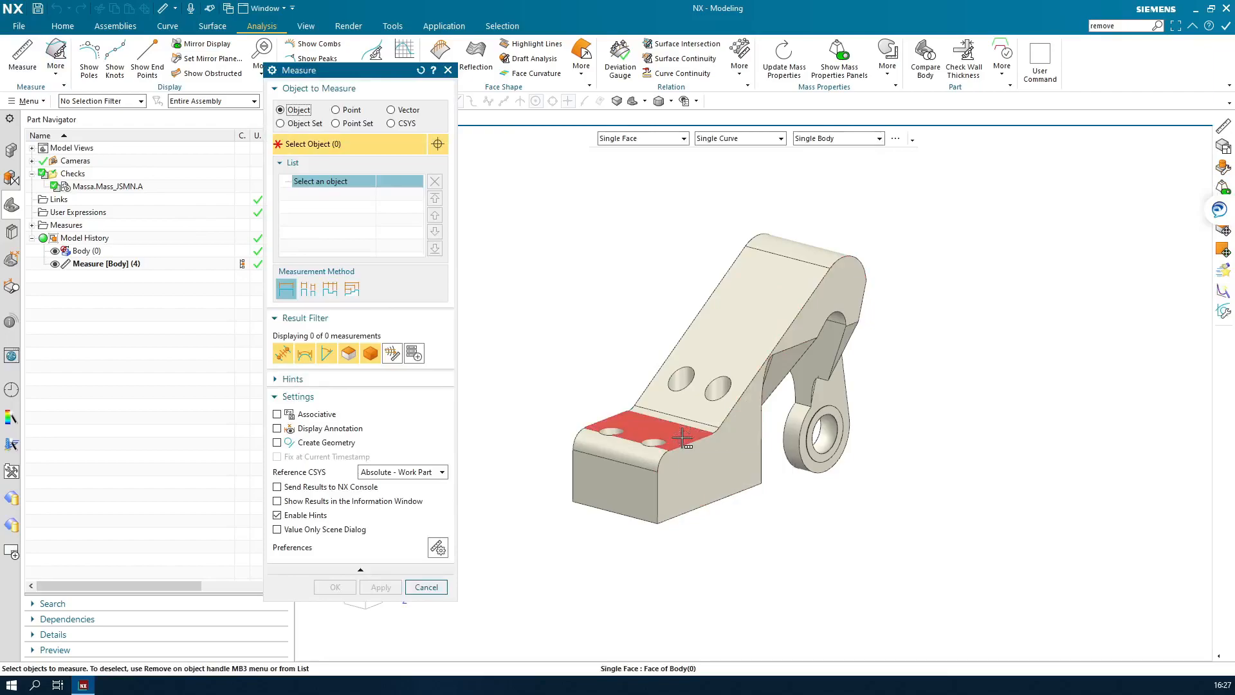
Measure the minimum distance from the front step's upper face to the base's bottom edge, make it associative and start a new requirement for it.
click(690, 513)
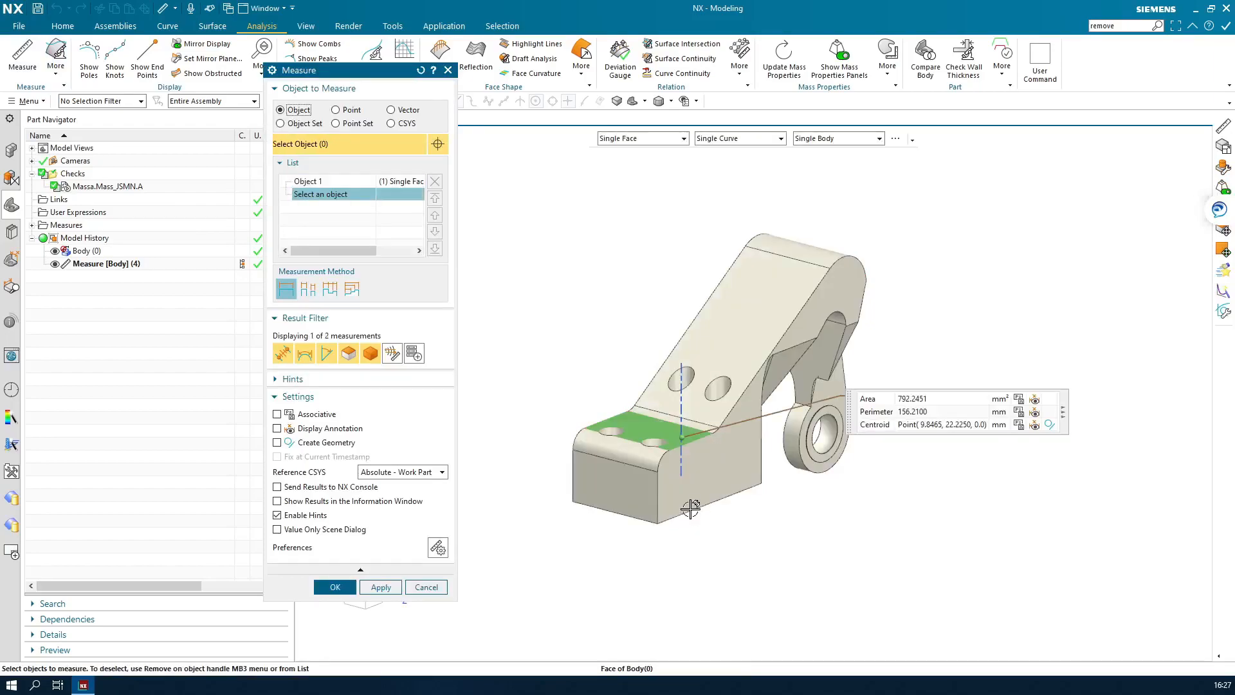
click(690, 499)
click(994, 449)
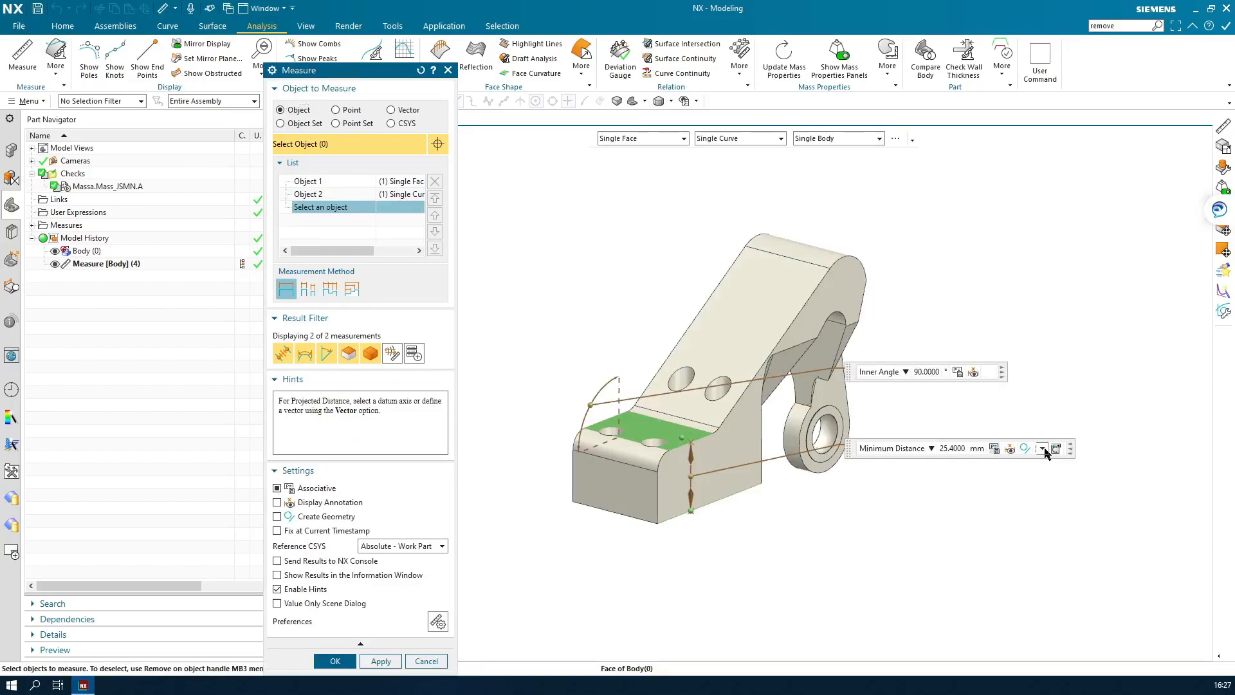
click(1042, 452)
click(1050, 486)
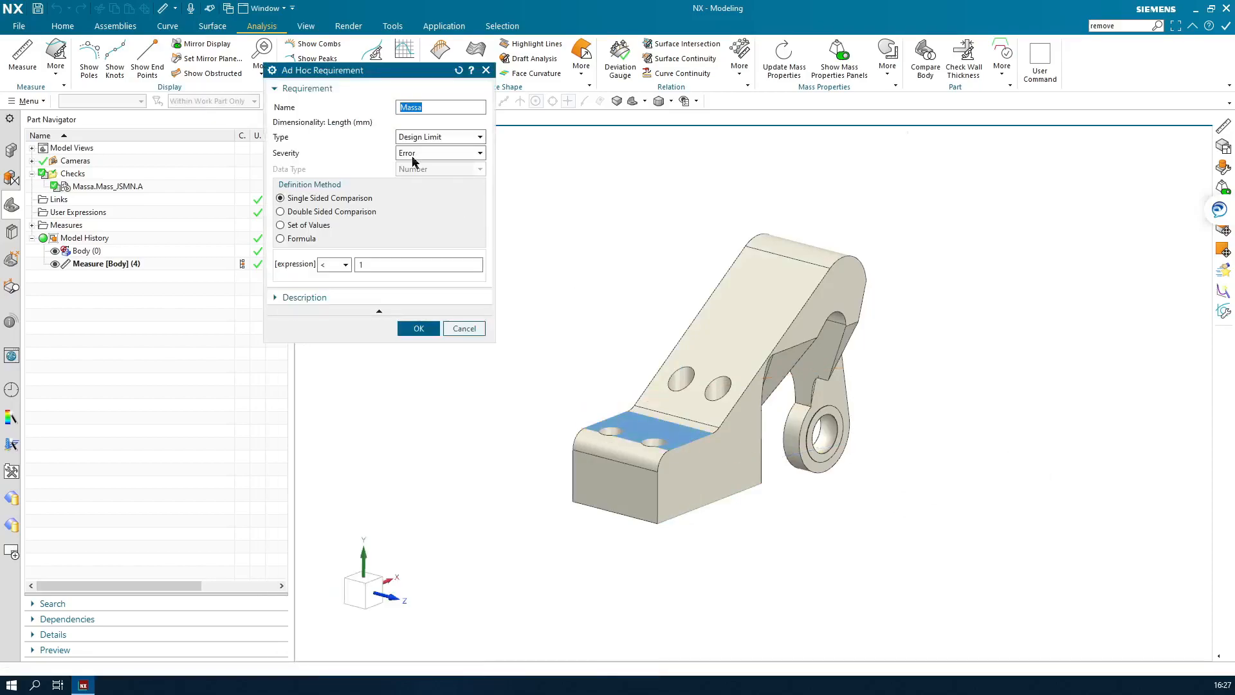
Name the distance requirement Altura, define a double-sided comparison of 20 < [expression] < 30, and complete the measurement.
text(Altura)
click(281, 211)
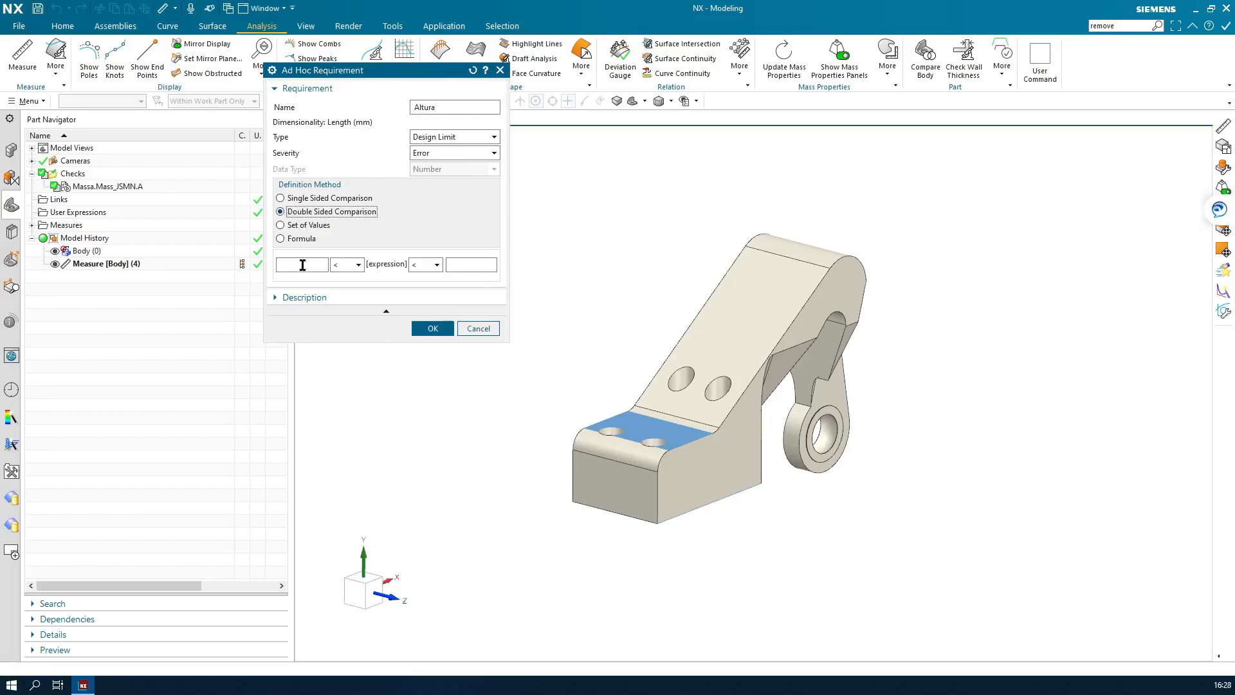
click(306, 265)
text(20)
click(462, 263)
text(30)
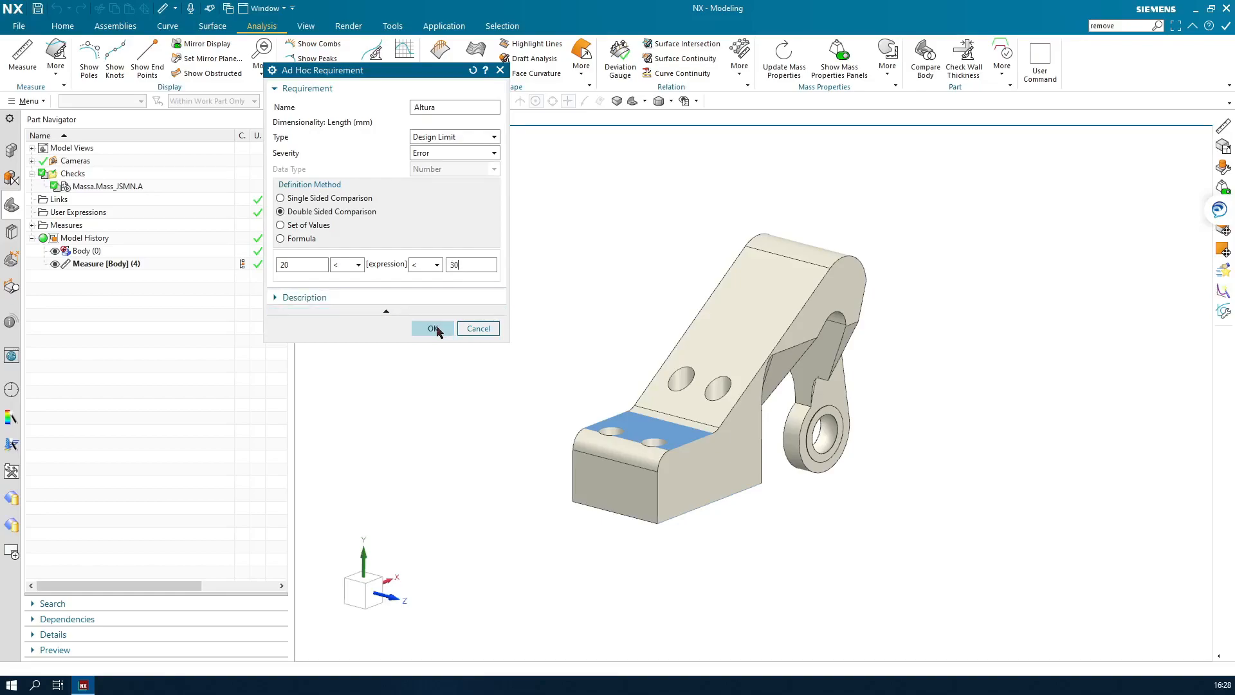
click(432, 329)
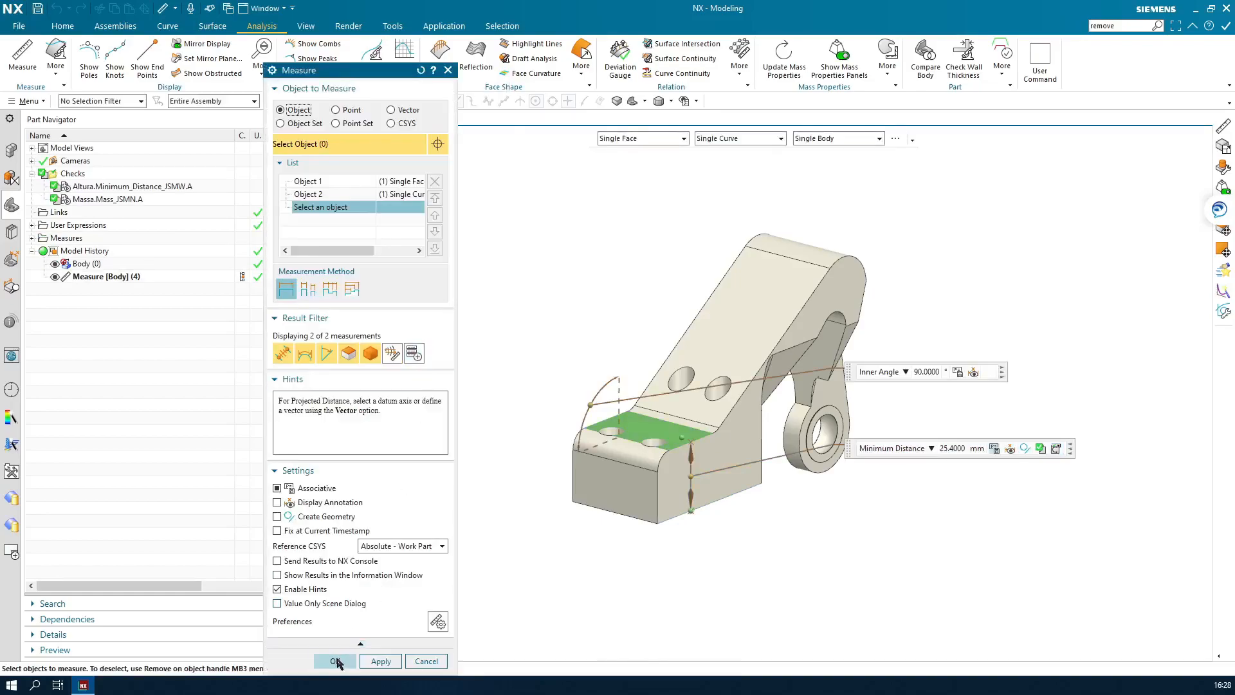
click(335, 662)
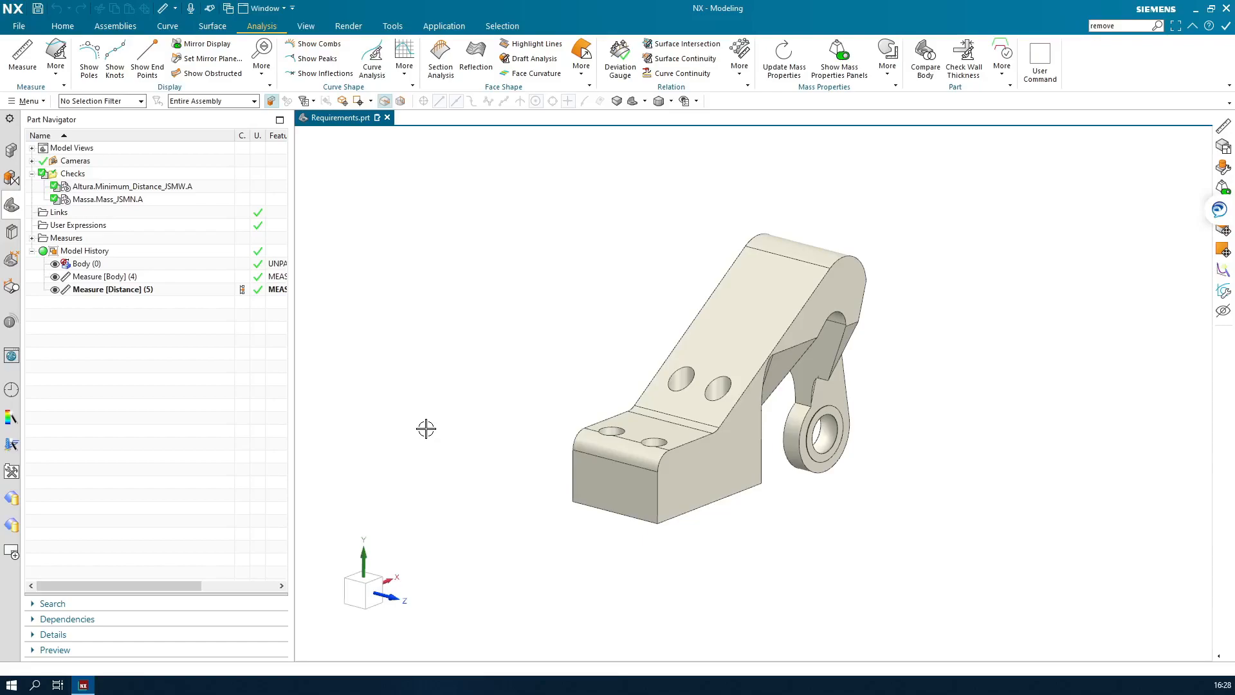
Review the Requirements Validation customer defaults for when requirement check messages are shown, leaving without changes.
click(19, 26)
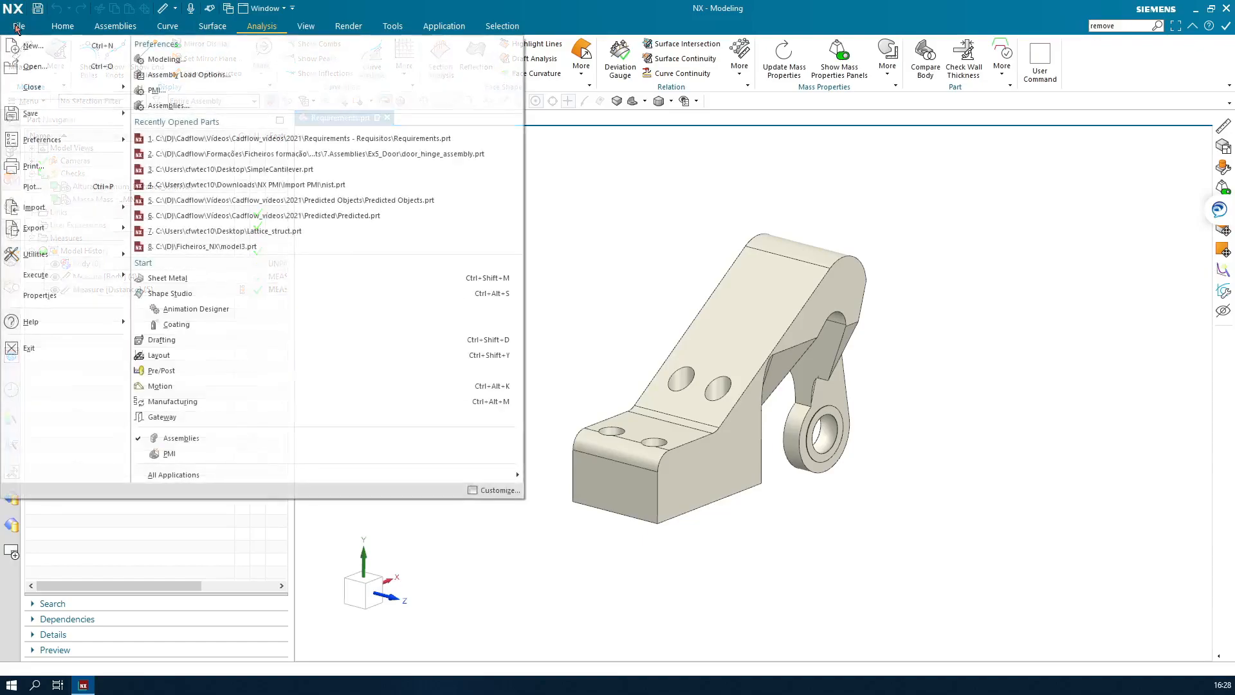
mouse_move(39, 254)
click(187, 51)
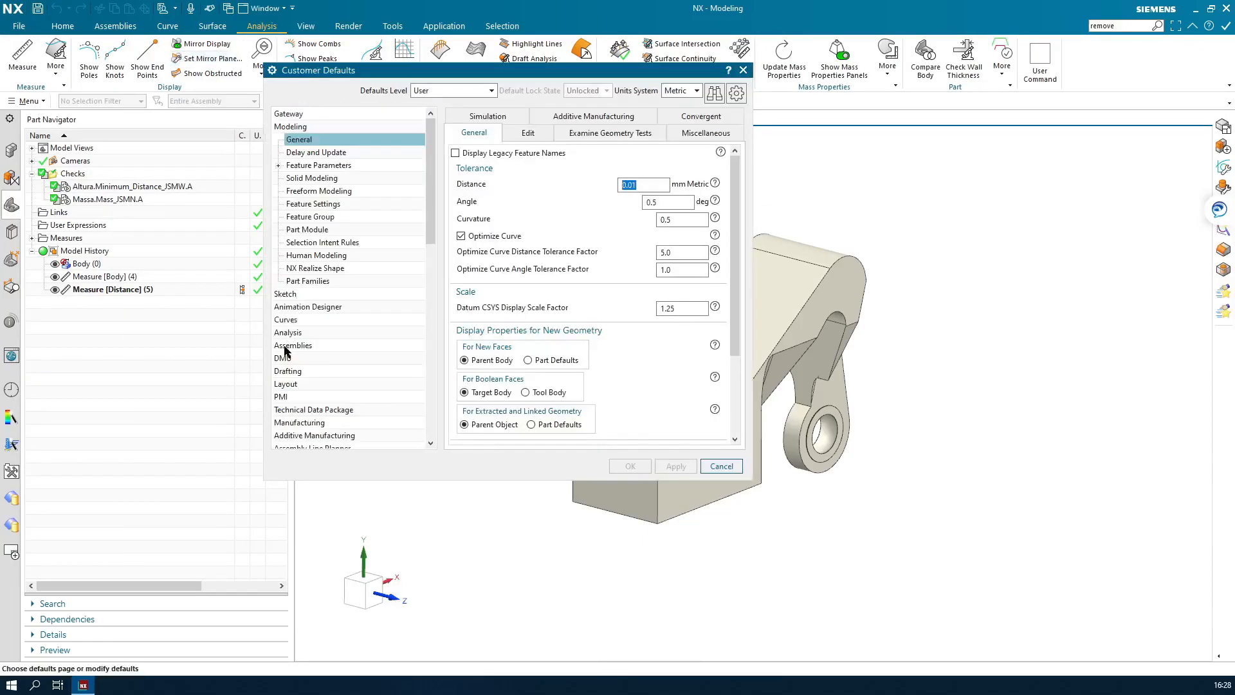
click(283, 332)
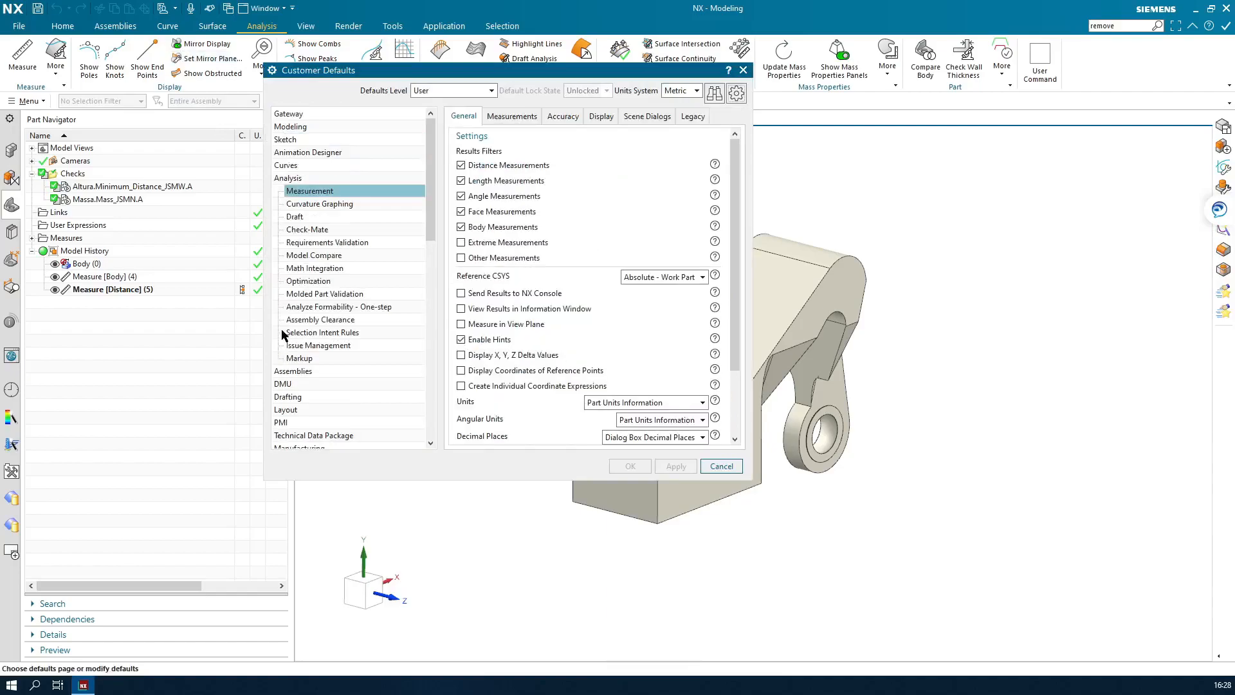
click(331, 242)
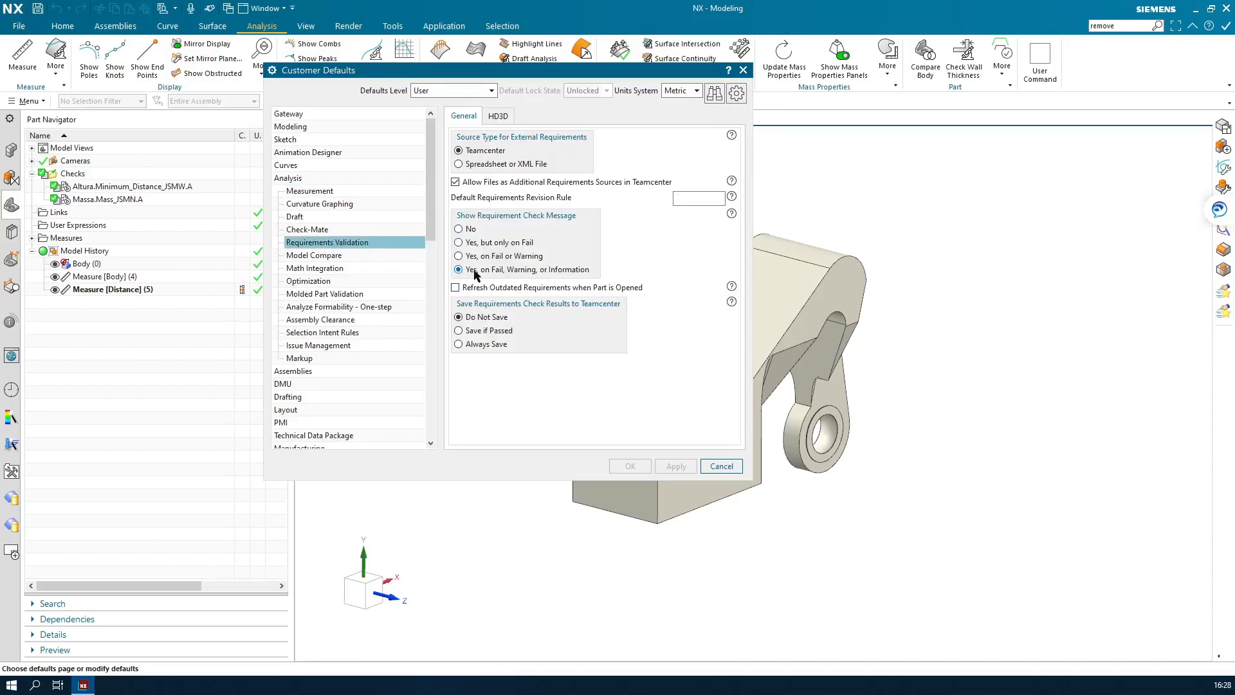
click(719, 466)
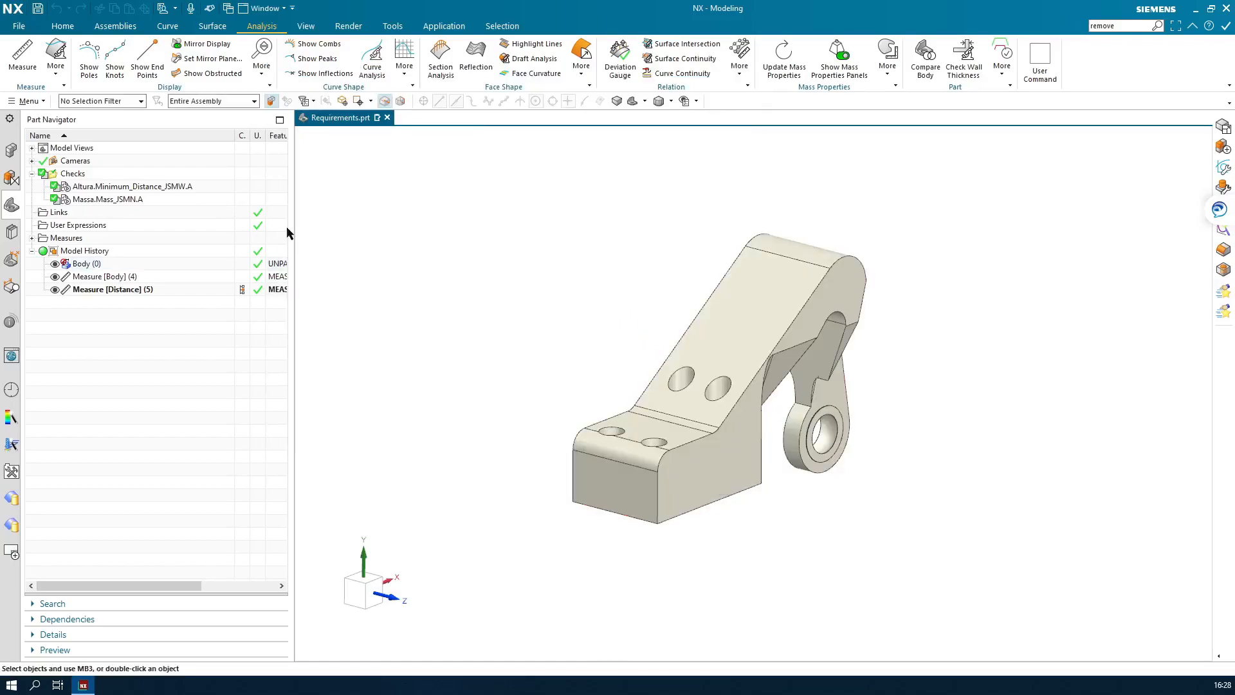
Scale the bracket body uniformly by a factor of 2.13 and dismiss the requirement check messages.
click(67, 27)
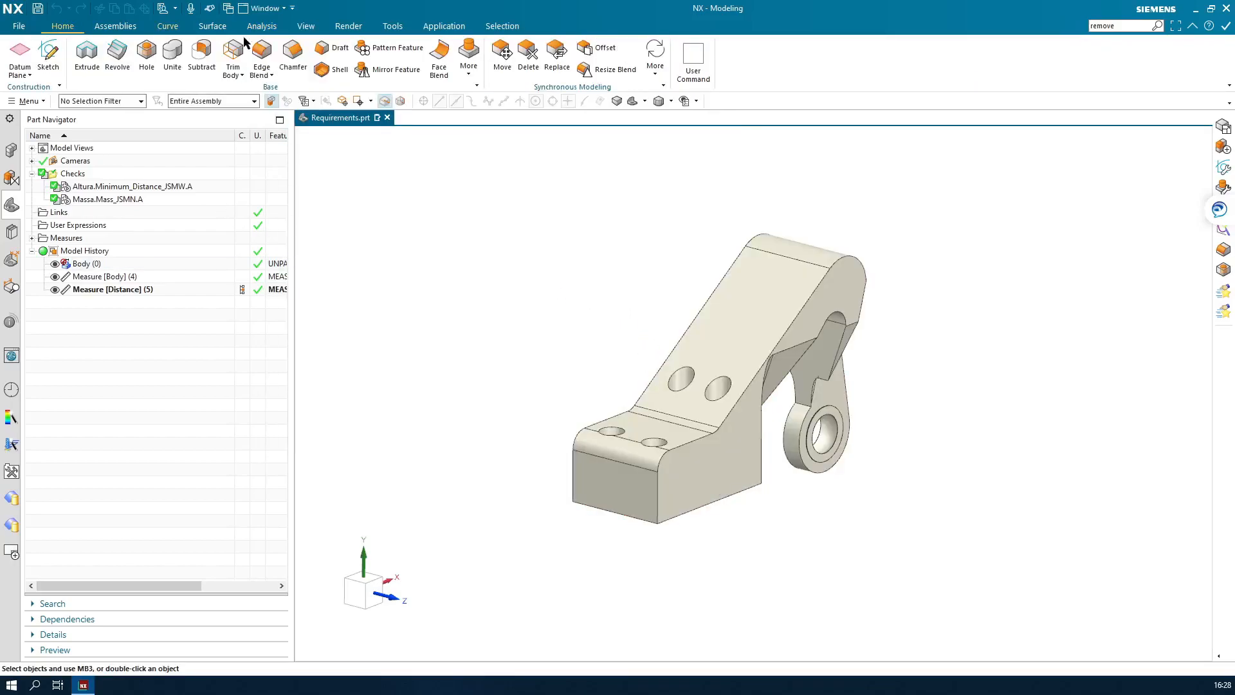
click(472, 70)
click(573, 383)
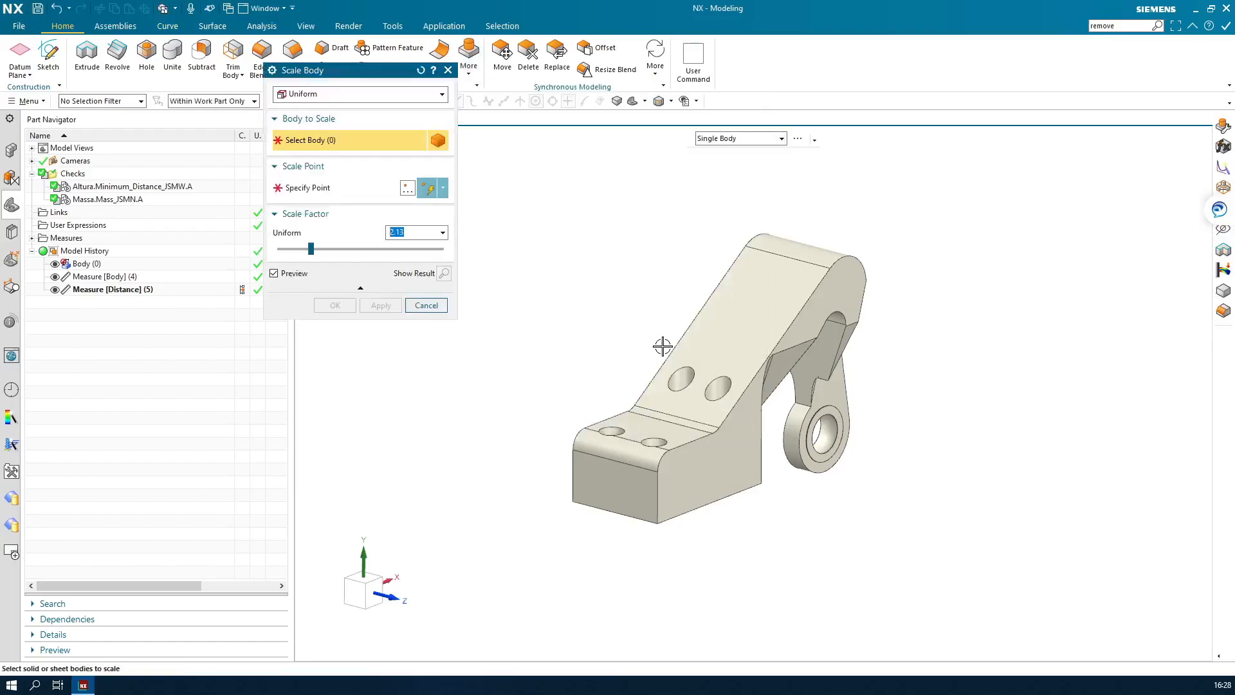
click(648, 311)
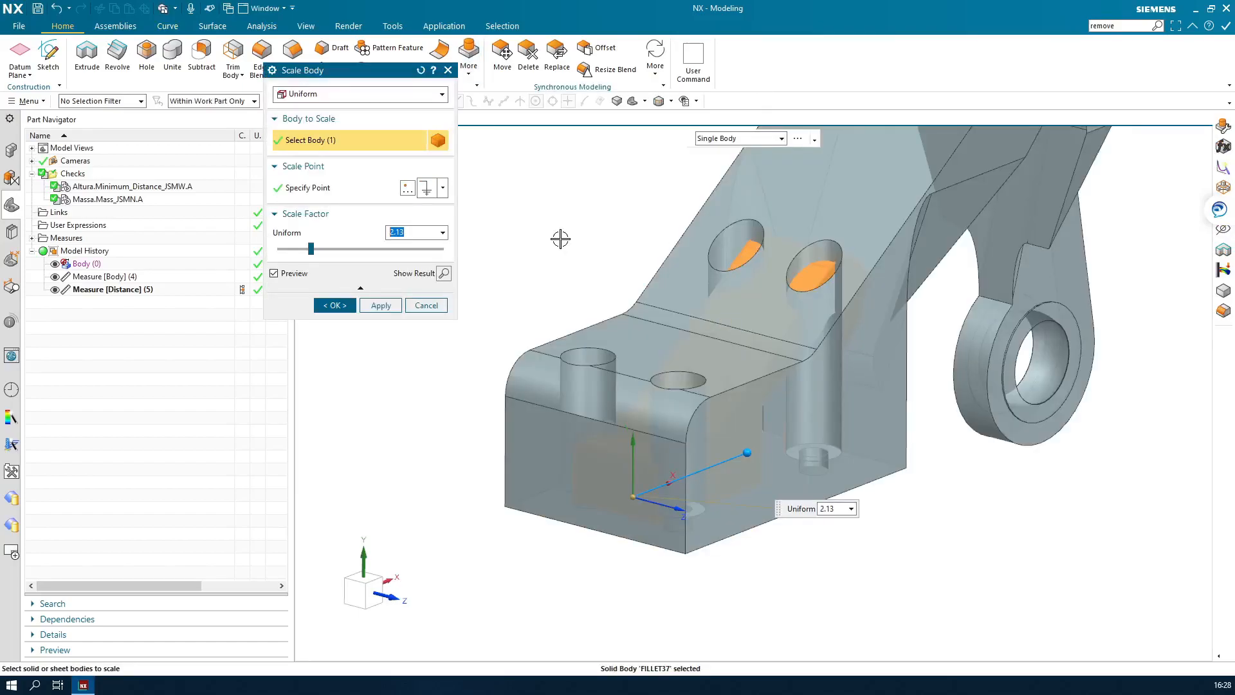
click(342, 307)
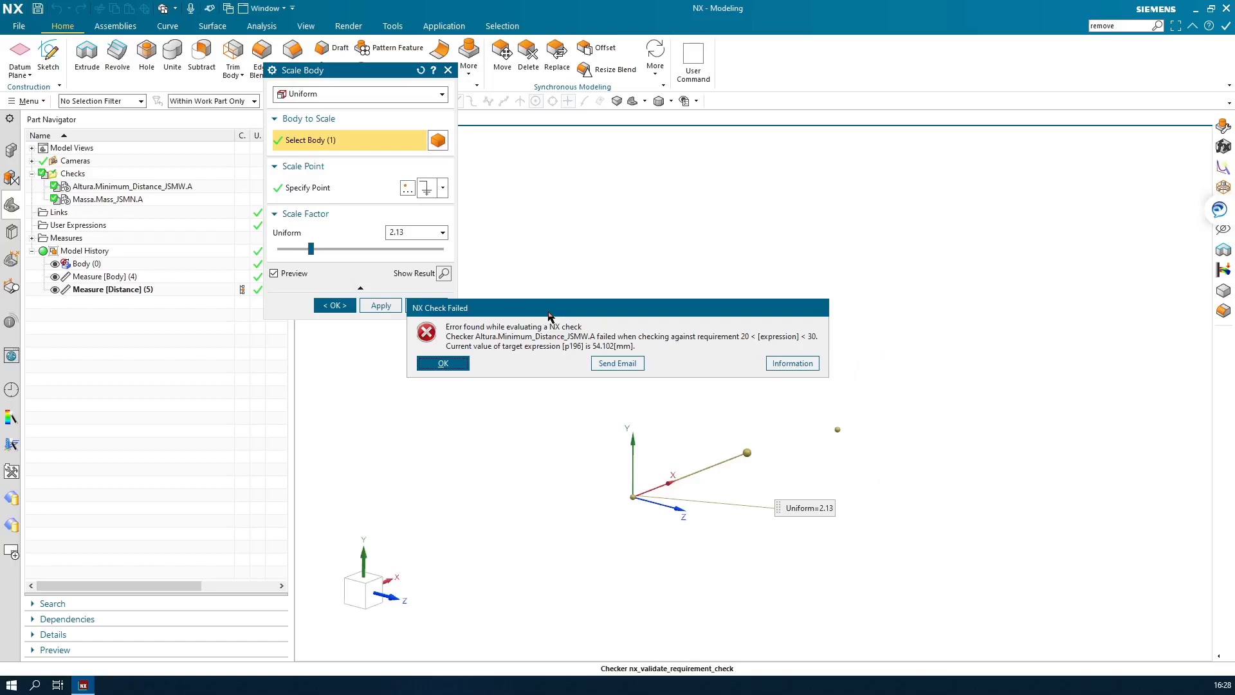
click(466, 366)
click(476, 364)
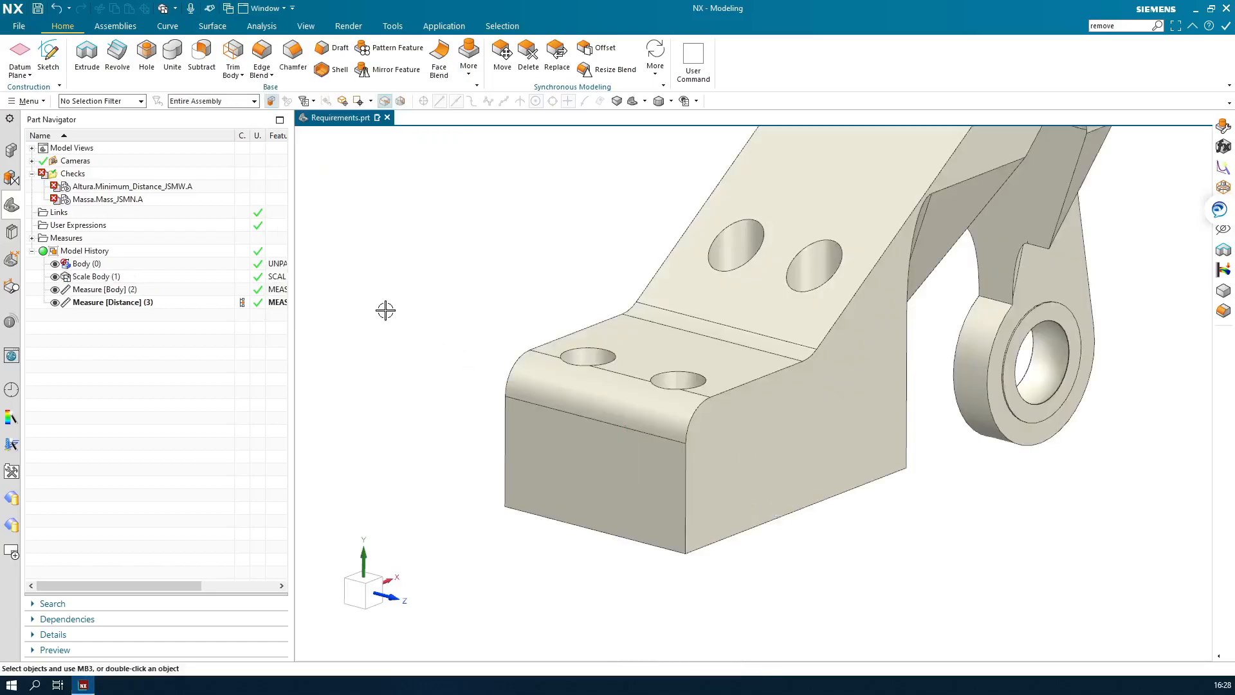